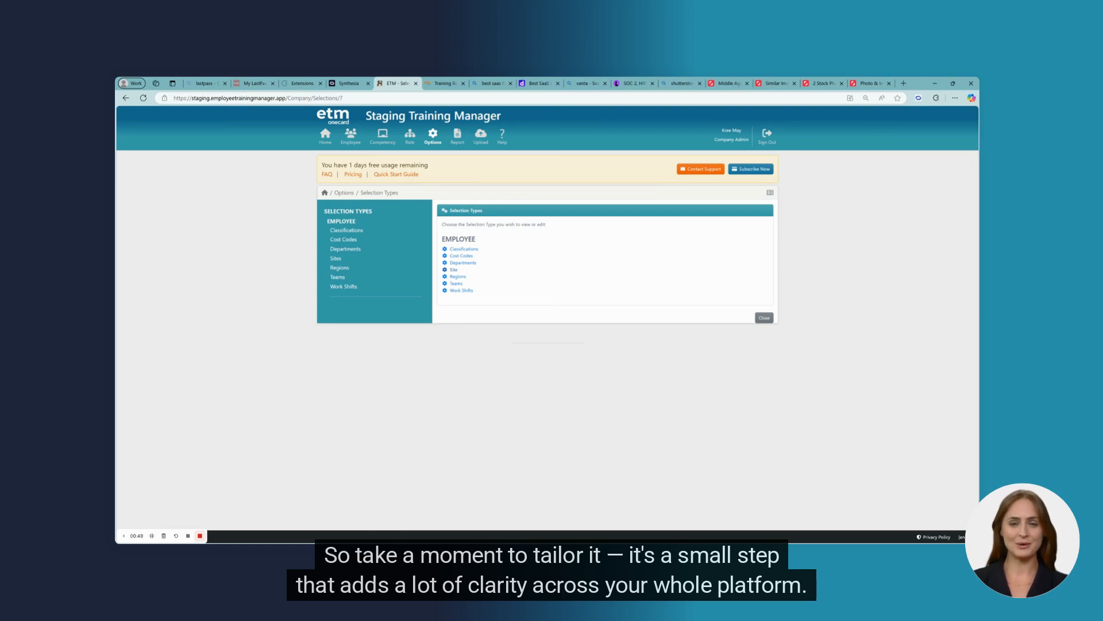
Step: Add a department with the description Head Office to the company's Departments selection list and save it
left_click(458, 263)
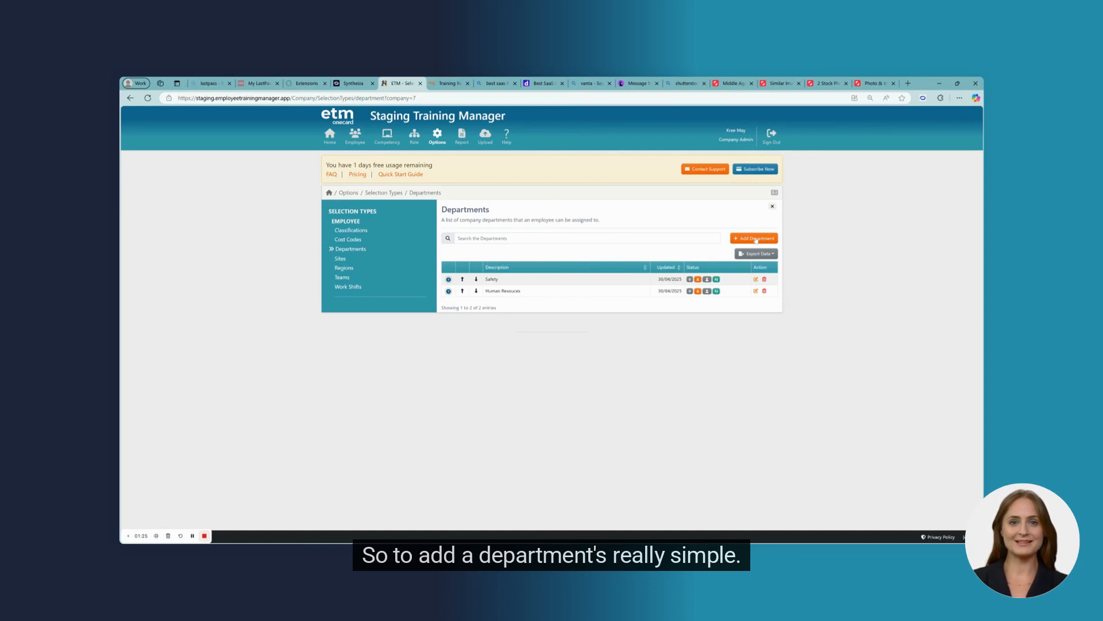
left_click(755, 238)
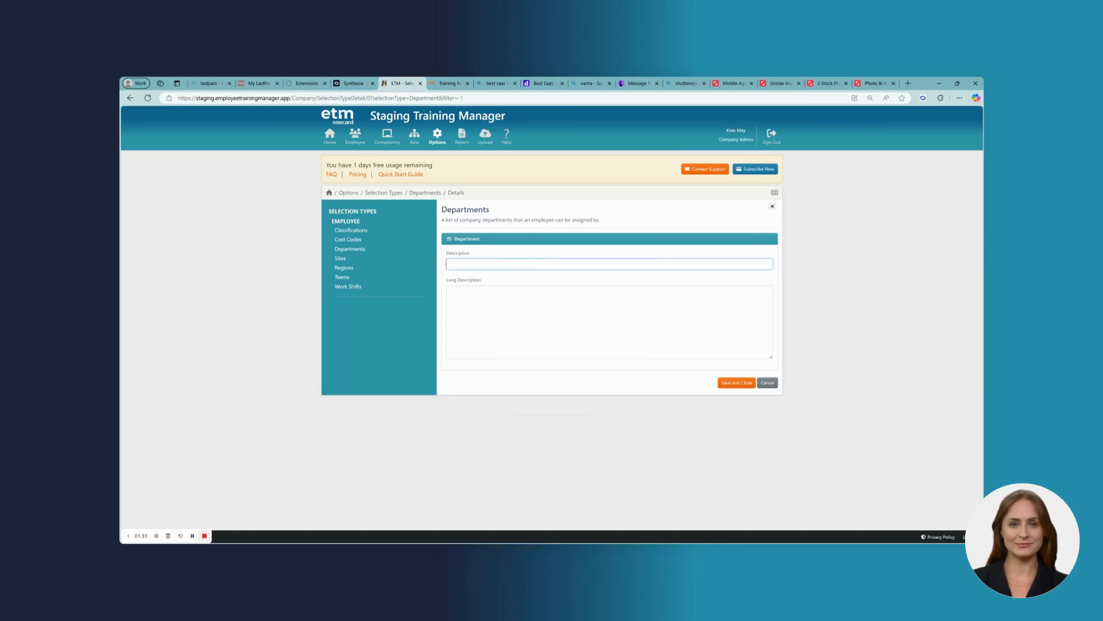
type("Head Office")
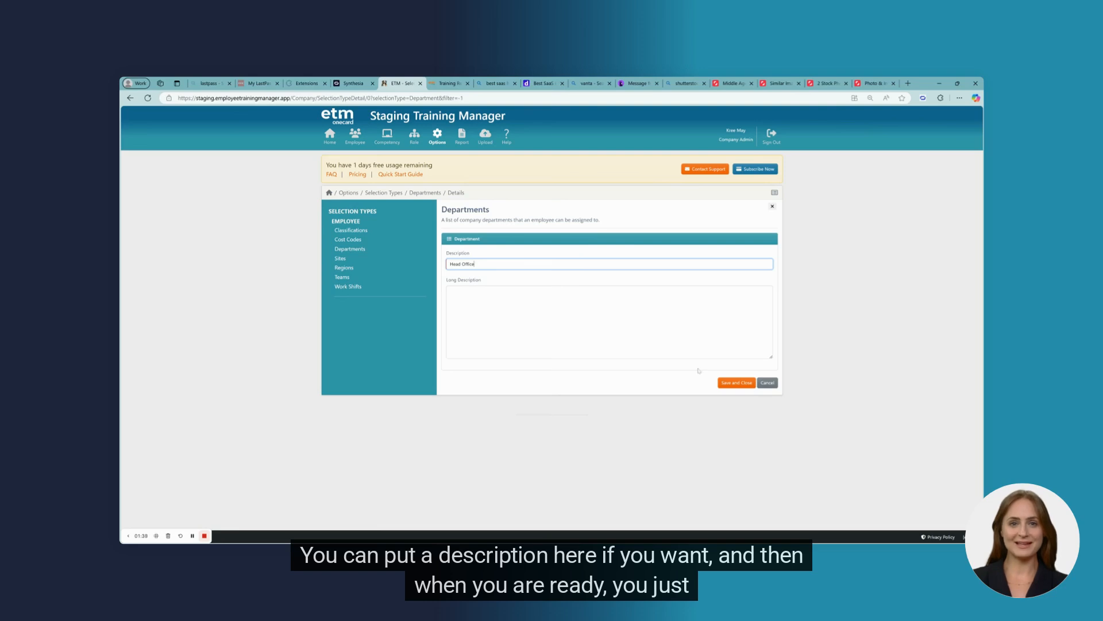
left_click(735, 383)
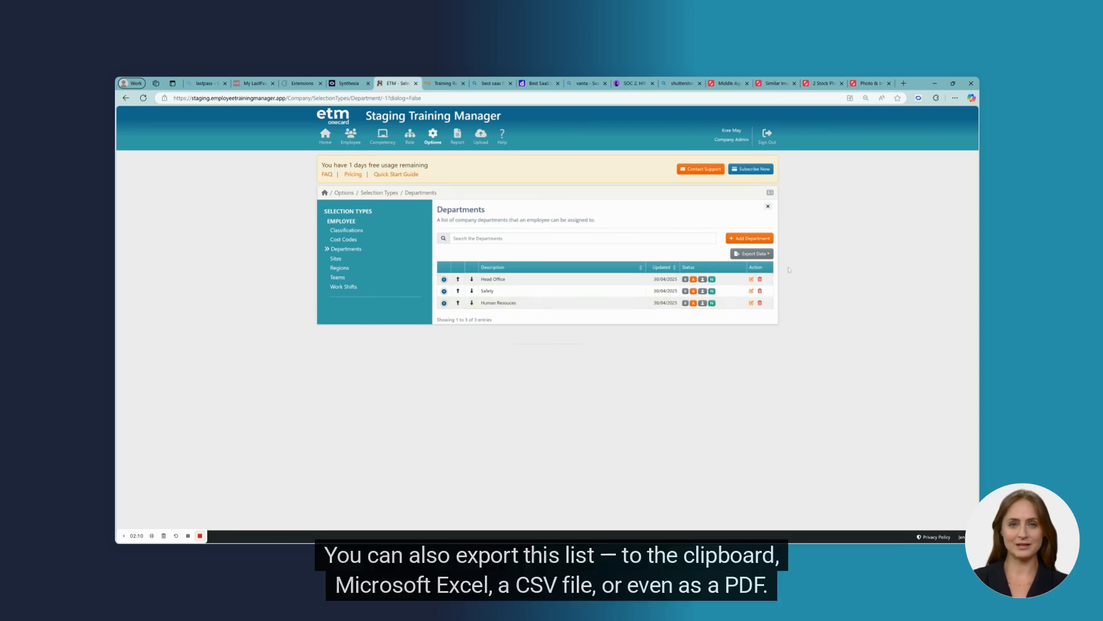
Step: View the export options available for the department list without exporting anything
left_click(740, 254)
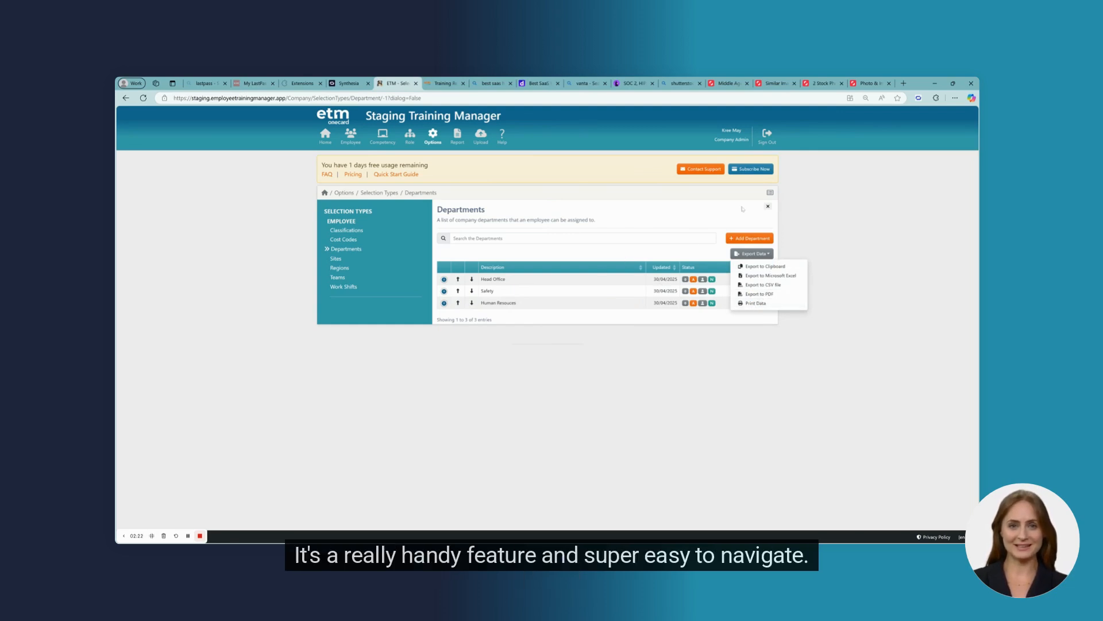
left_click(720, 218)
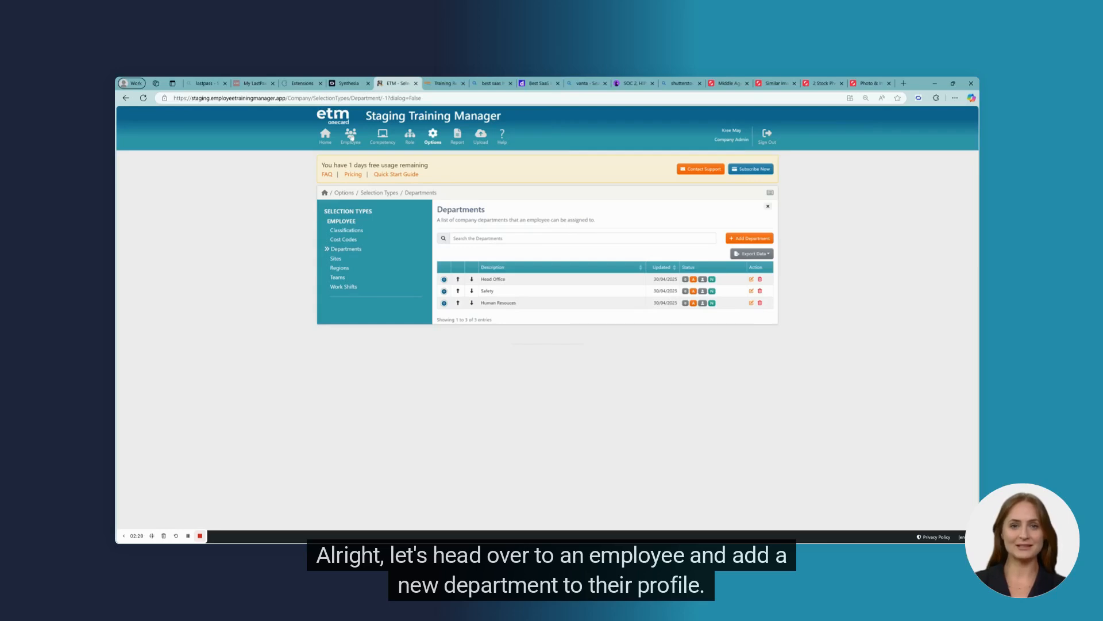
Step: Open the full details of the employee whose primary role is Warehouse Supervisor
left_click(351, 135)
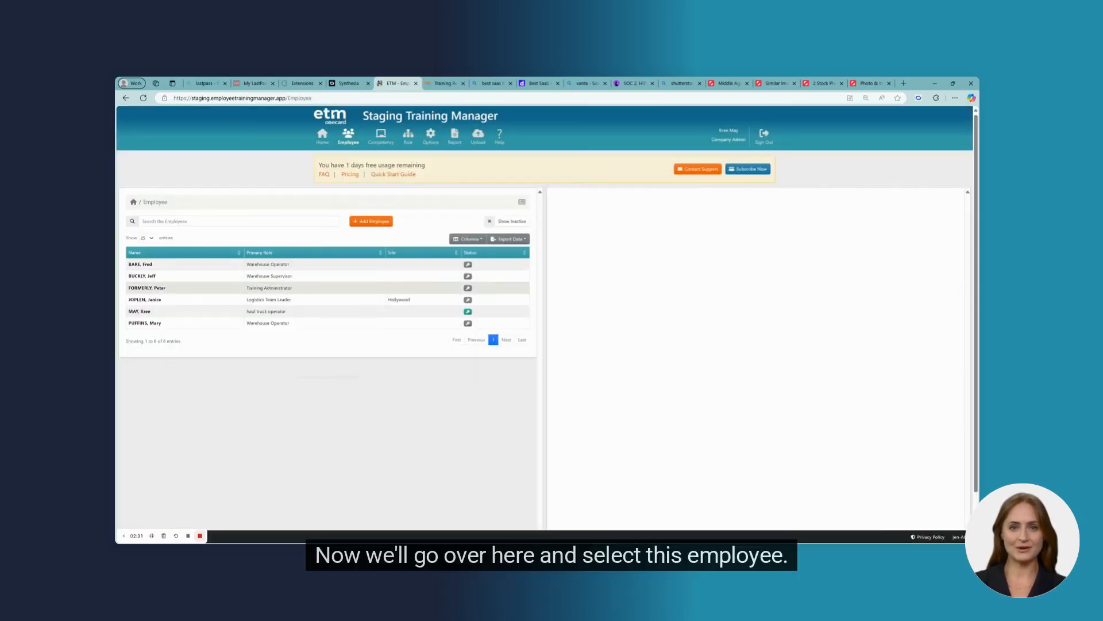
left_click(192, 278)
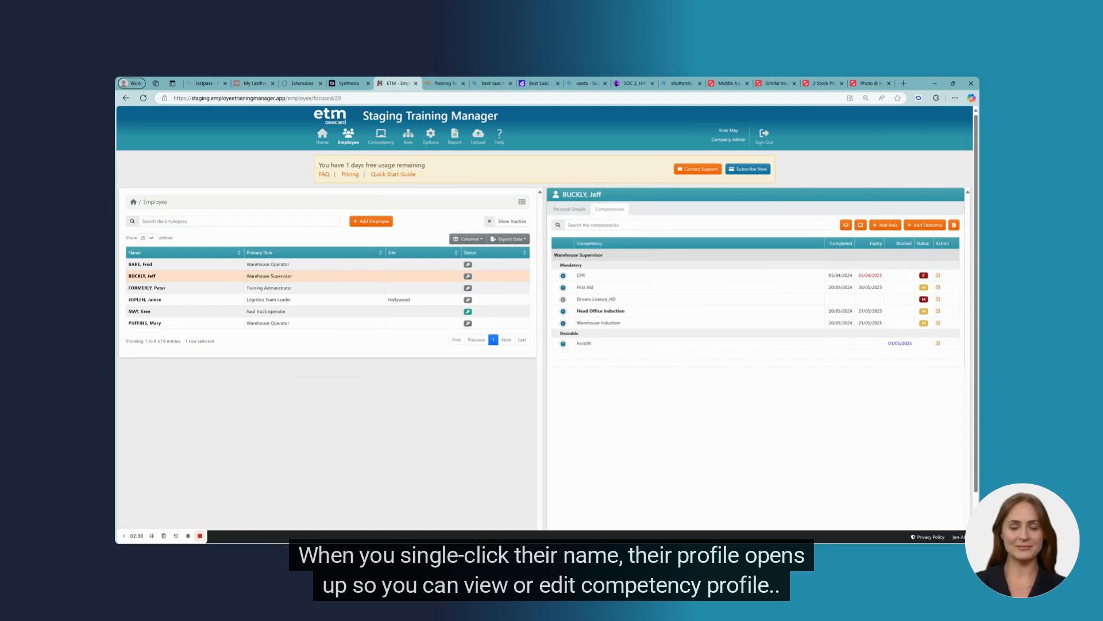
double_click(193, 279)
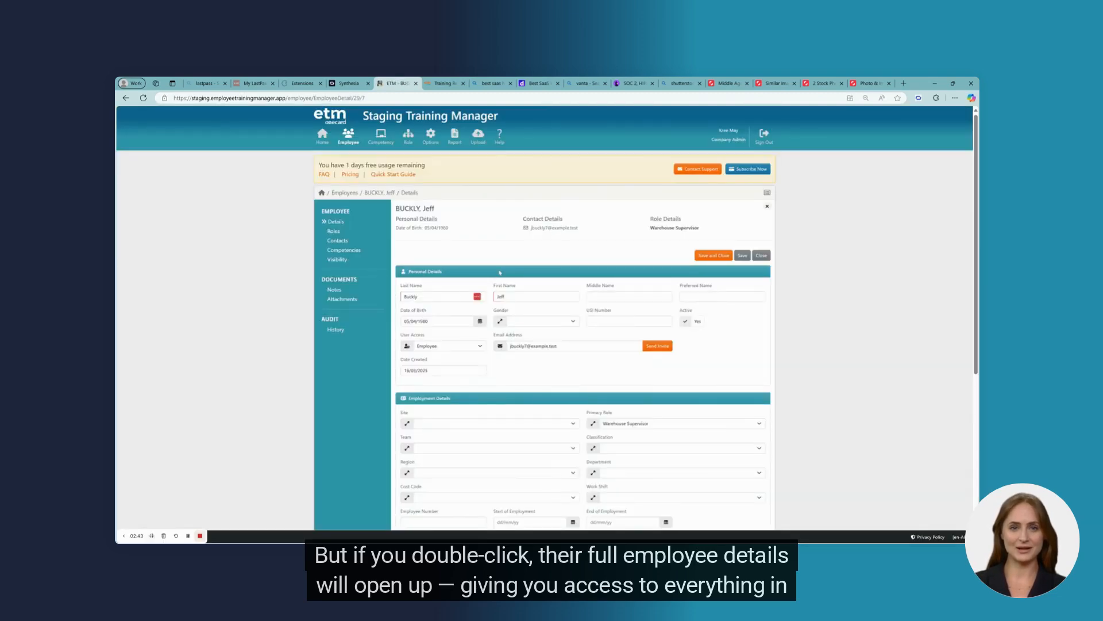
Step: Add a department called Logistics by editing the Department selection list from within the employee's employment details
scroll(498, 274, "down", 2)
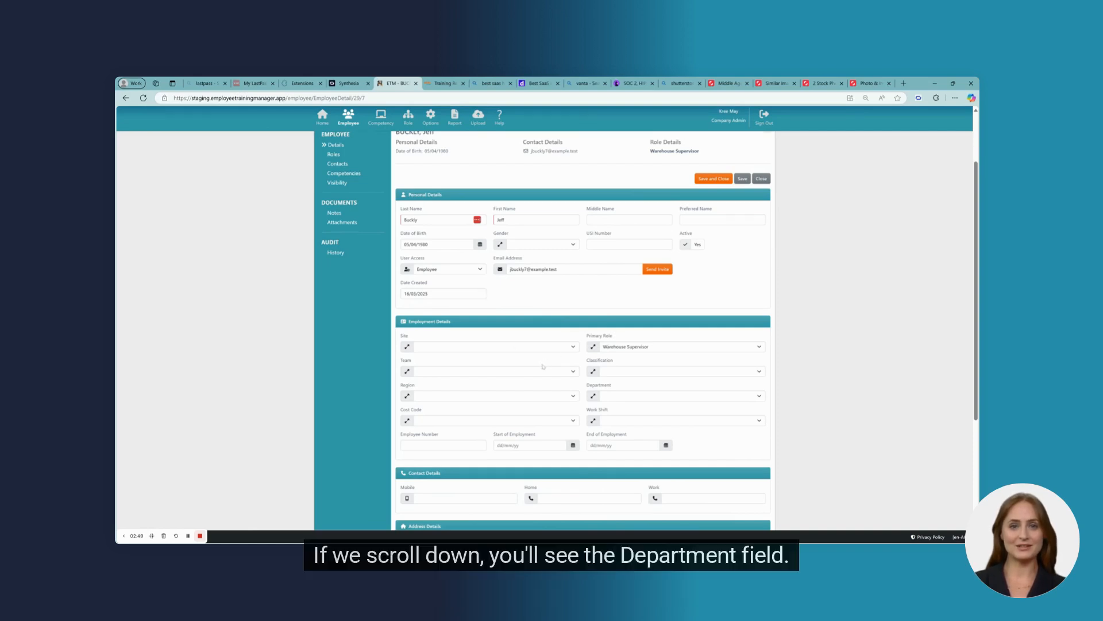
left_click(718, 397)
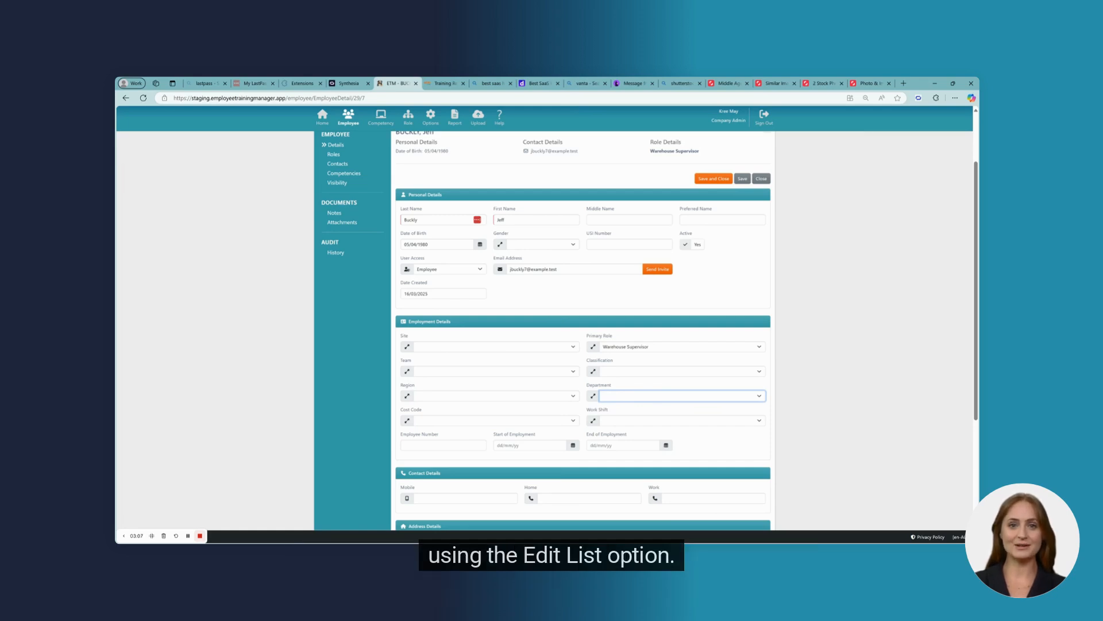
left_click(744, 434)
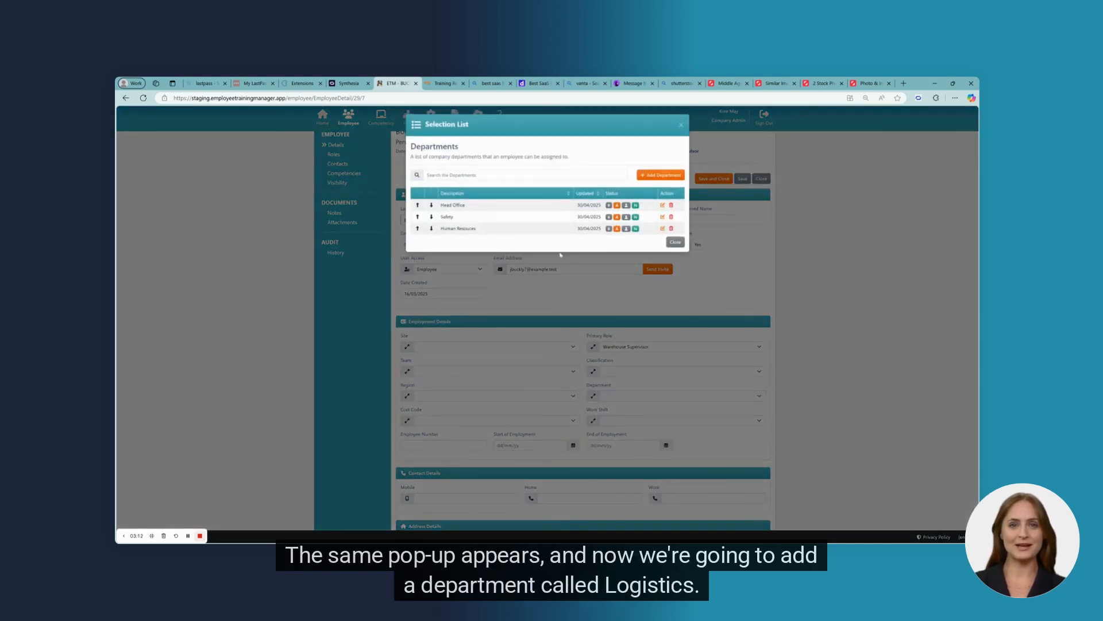
left_click(661, 175)
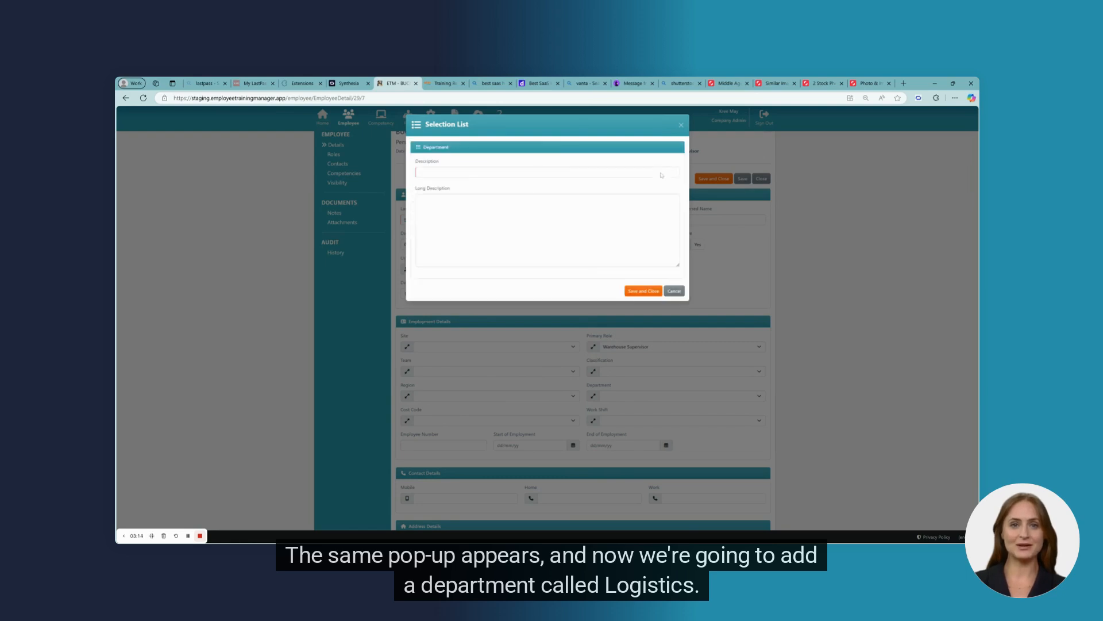
left_click(594, 168)
type("Logistics")
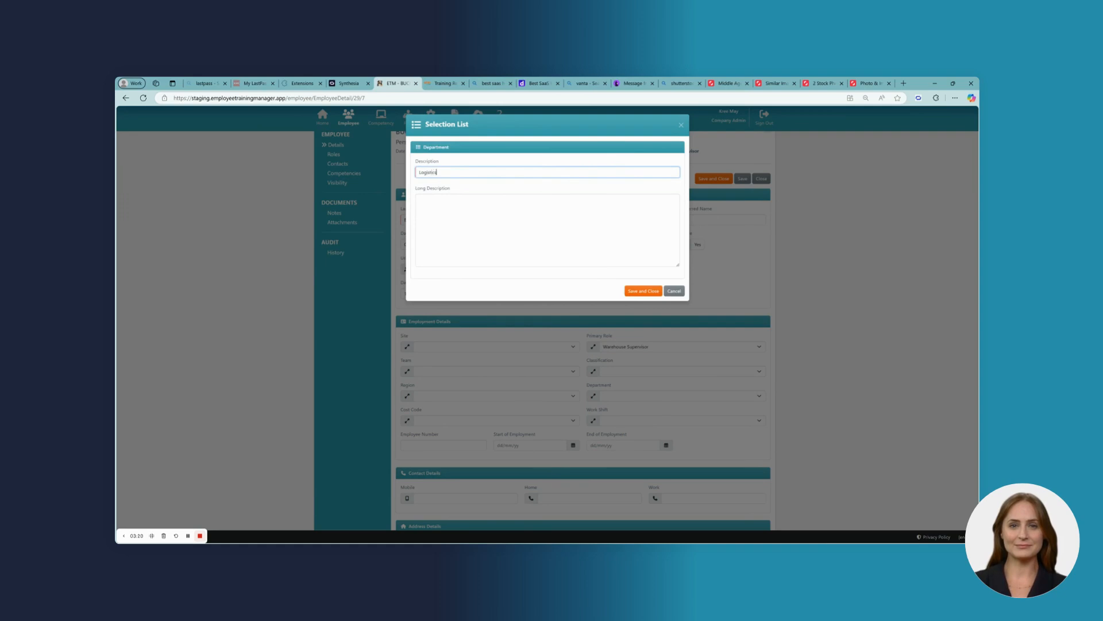
left_click(644, 292)
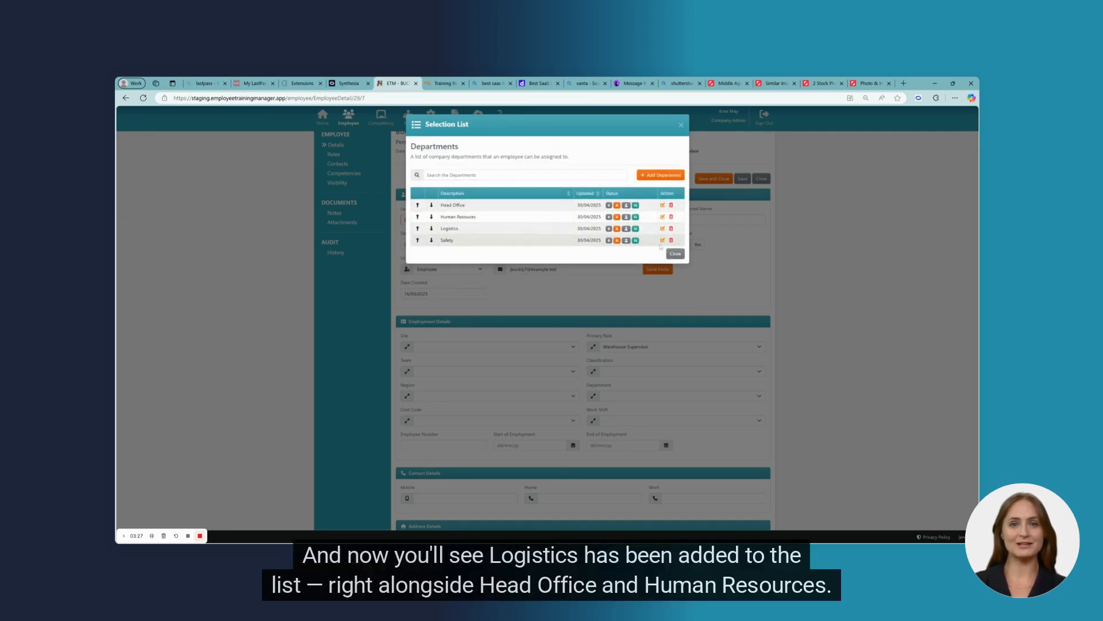
left_click(675, 254)
Step: Assign the employee to the Logistics department and save the employee details
left_click(726, 395)
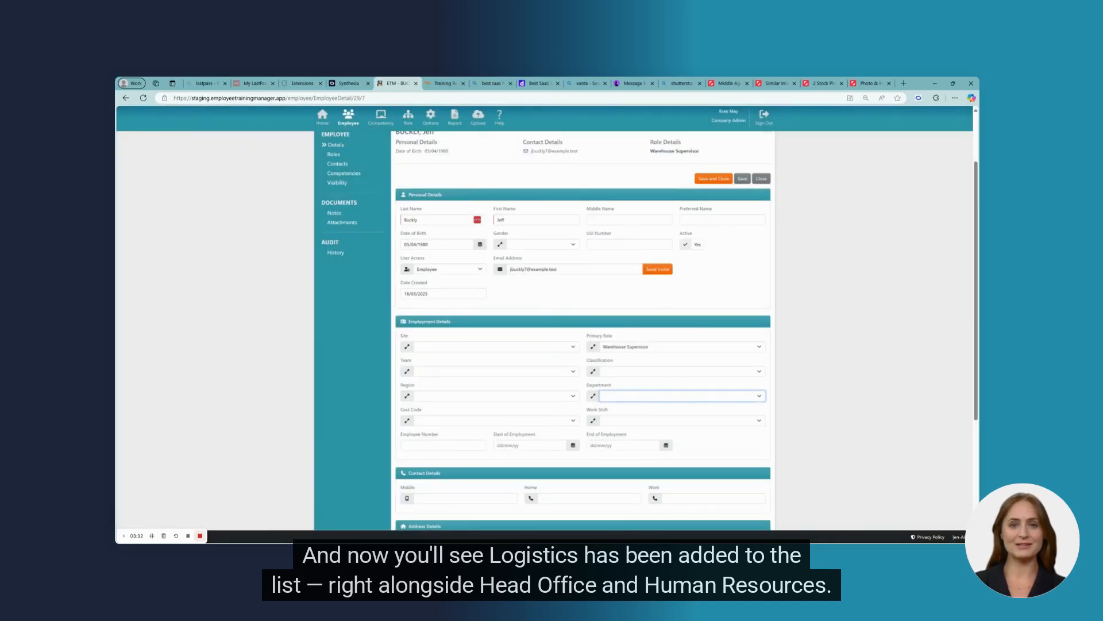
left_click(615, 428)
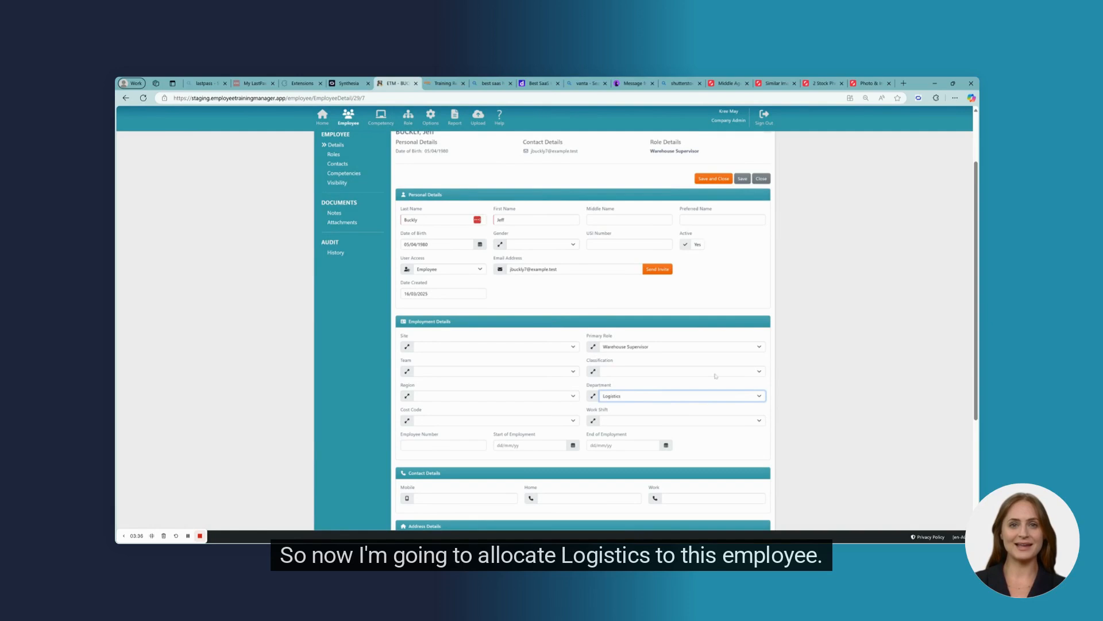
scroll(703, 289, "up", 3)
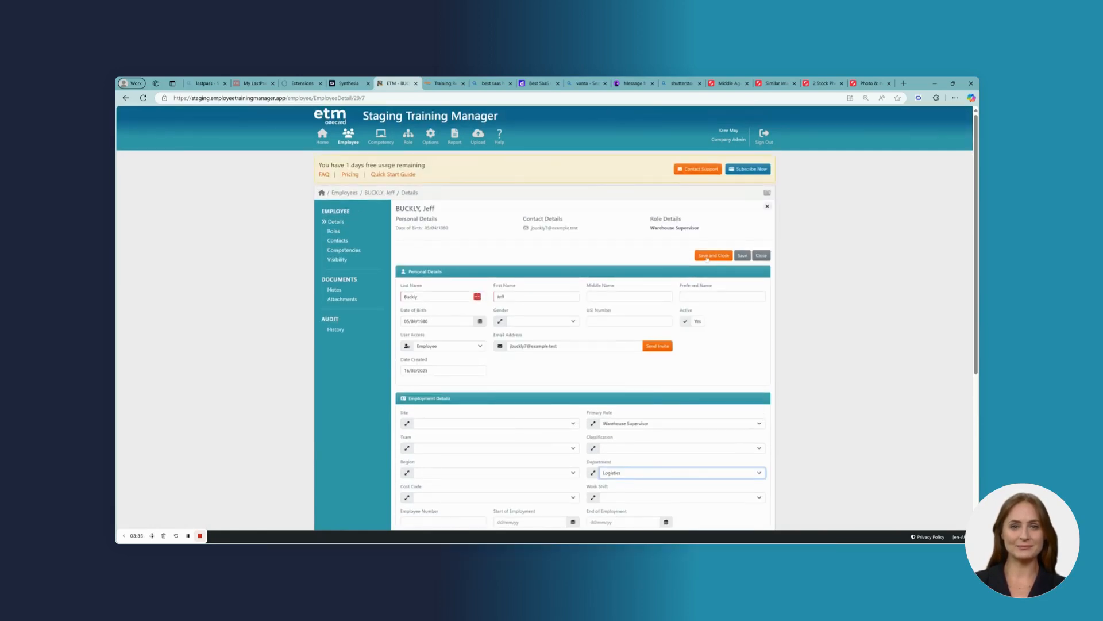
left_click(712, 256)
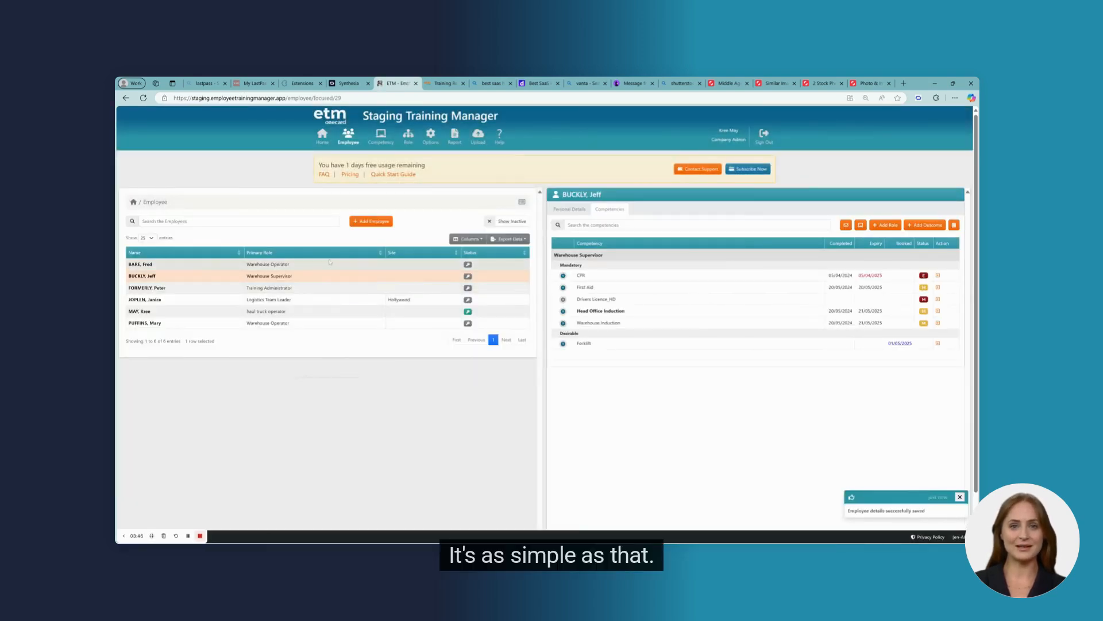
Step: Show the Department column in the employee list
left_click(468, 239)
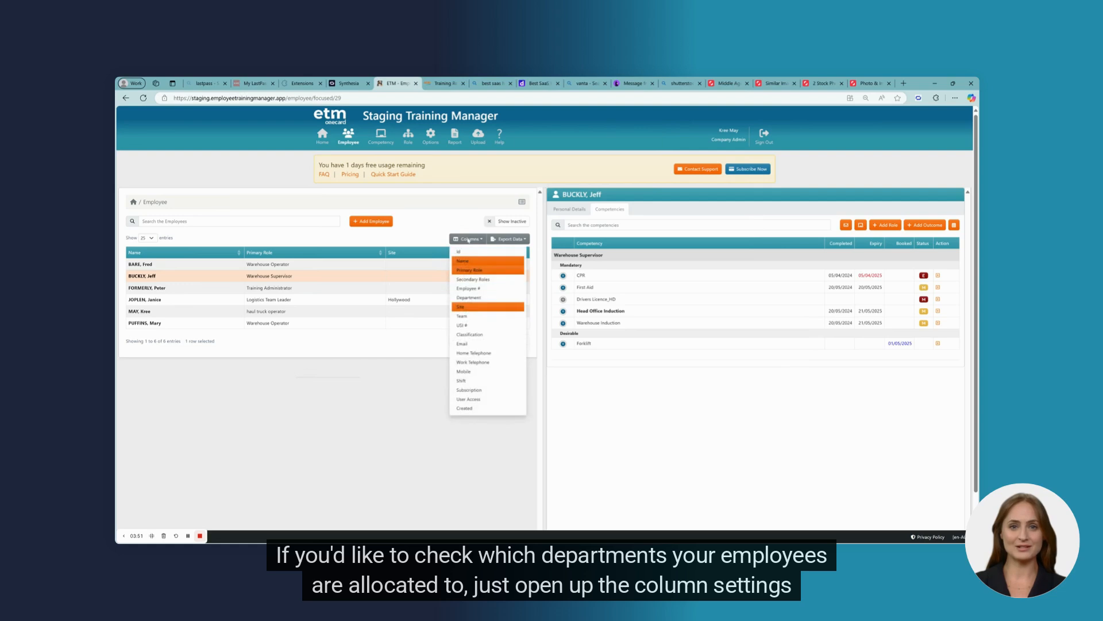
left_click(469, 297)
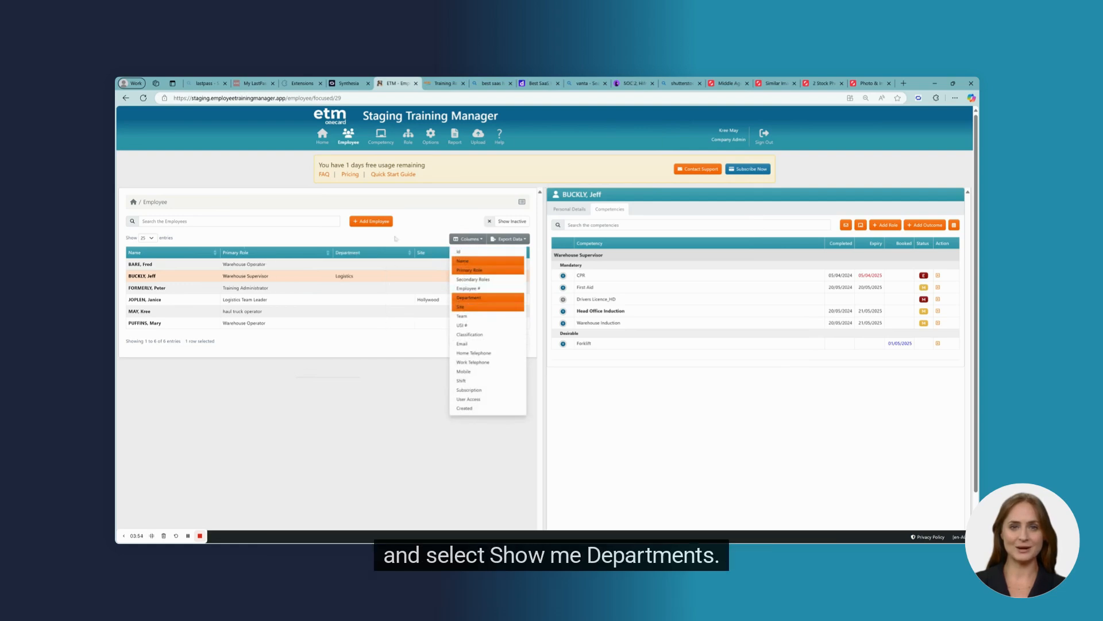
left_click(379, 354)
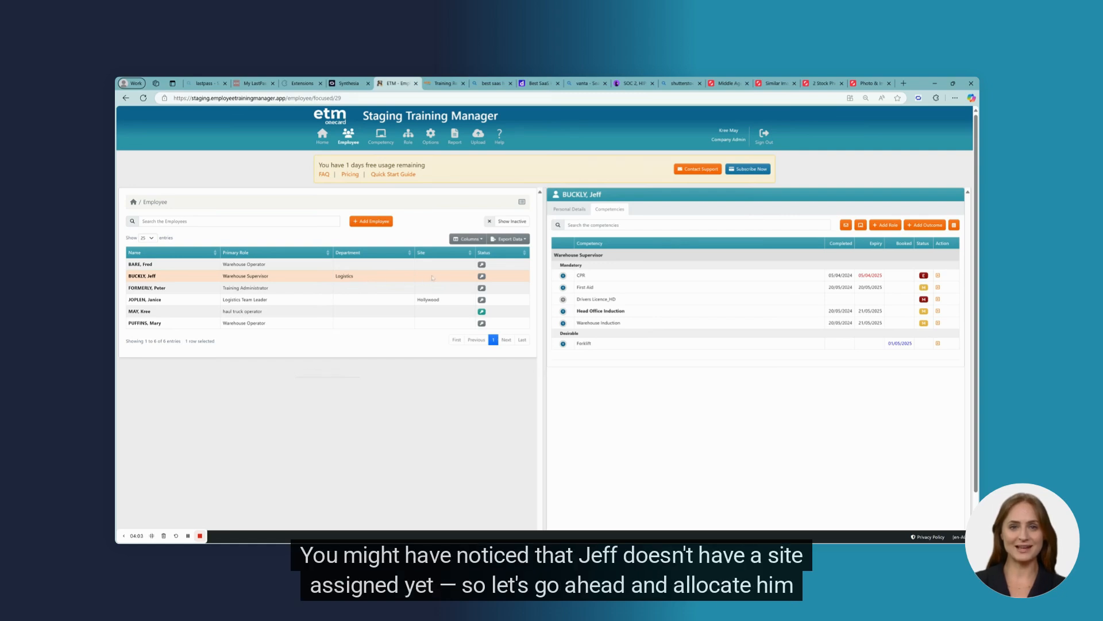
Step: Set the Warehouse Supervisor employee's site to New York_East Side and save the employee details
double_click(183, 281)
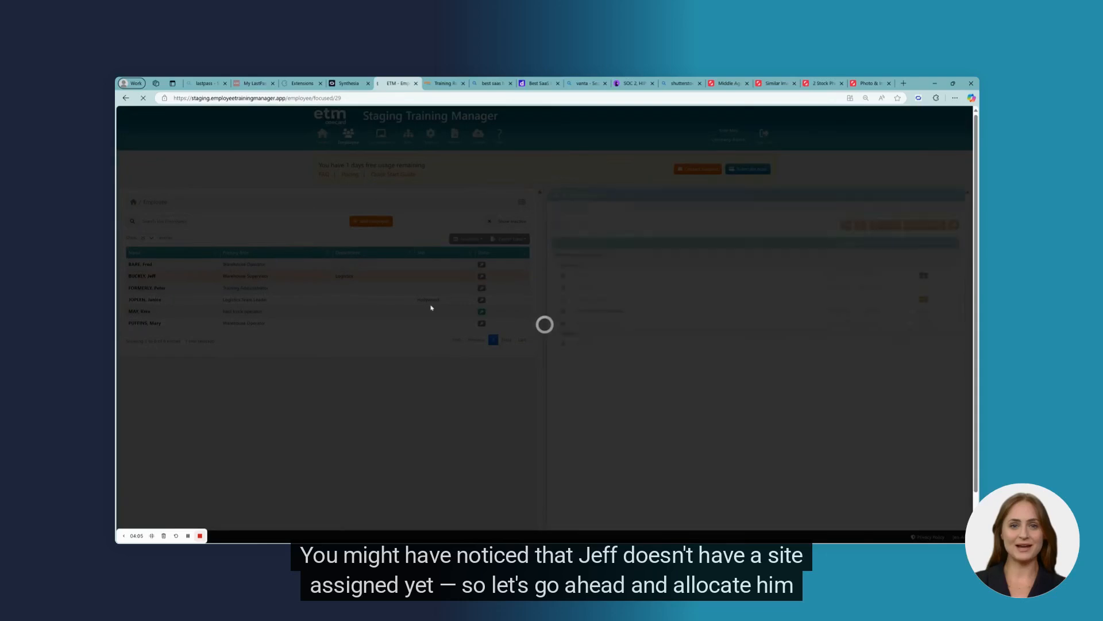
scroll(517, 362, "down", 2)
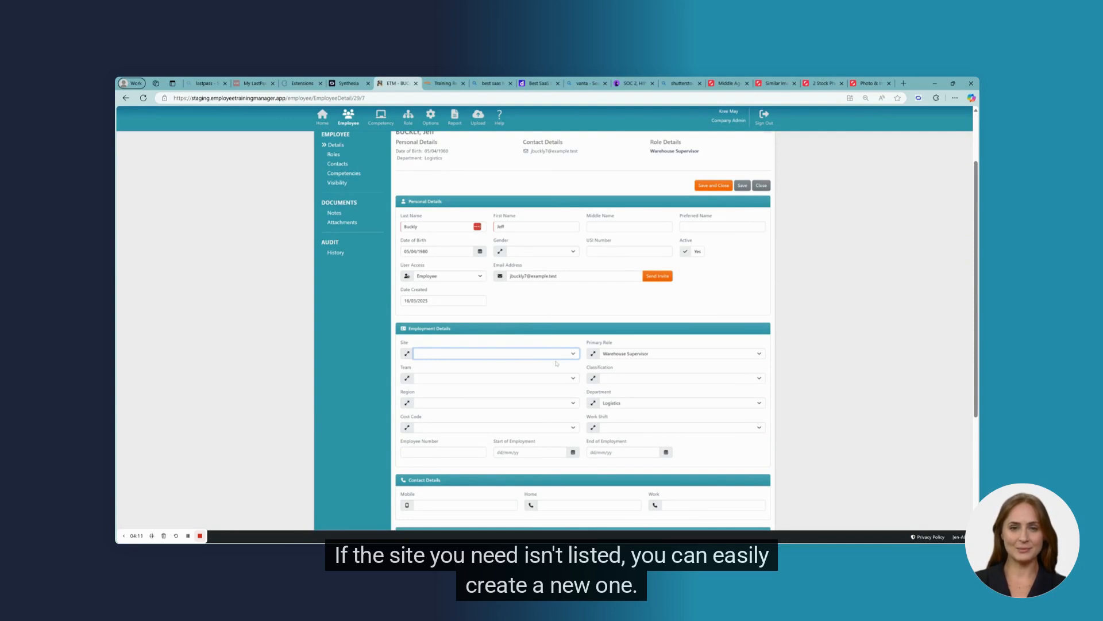
left_click(448, 372)
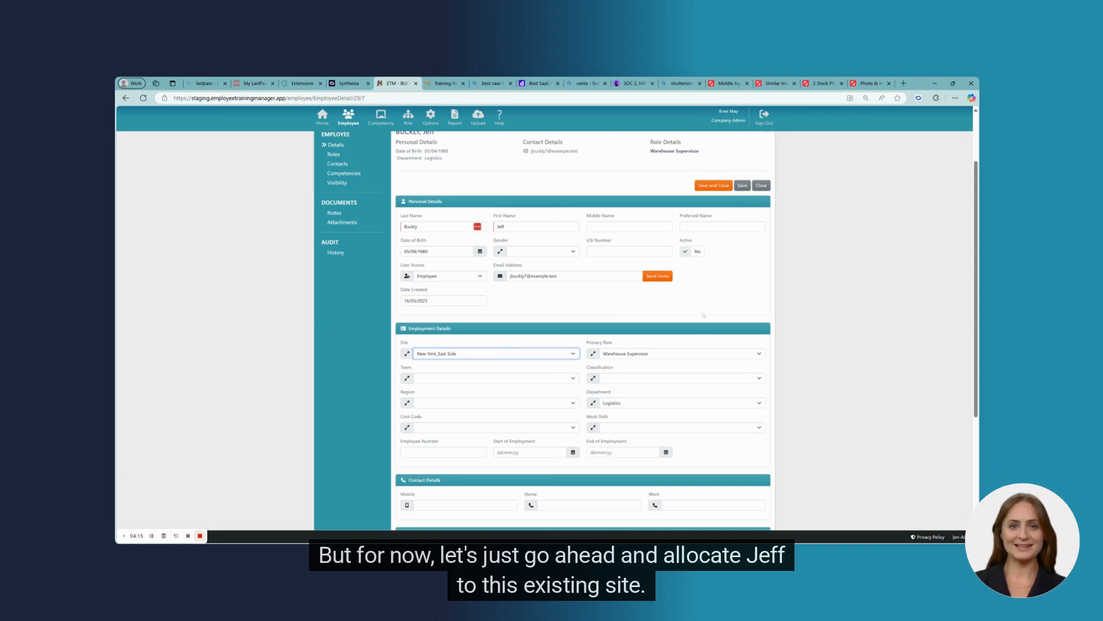
left_click(712, 187)
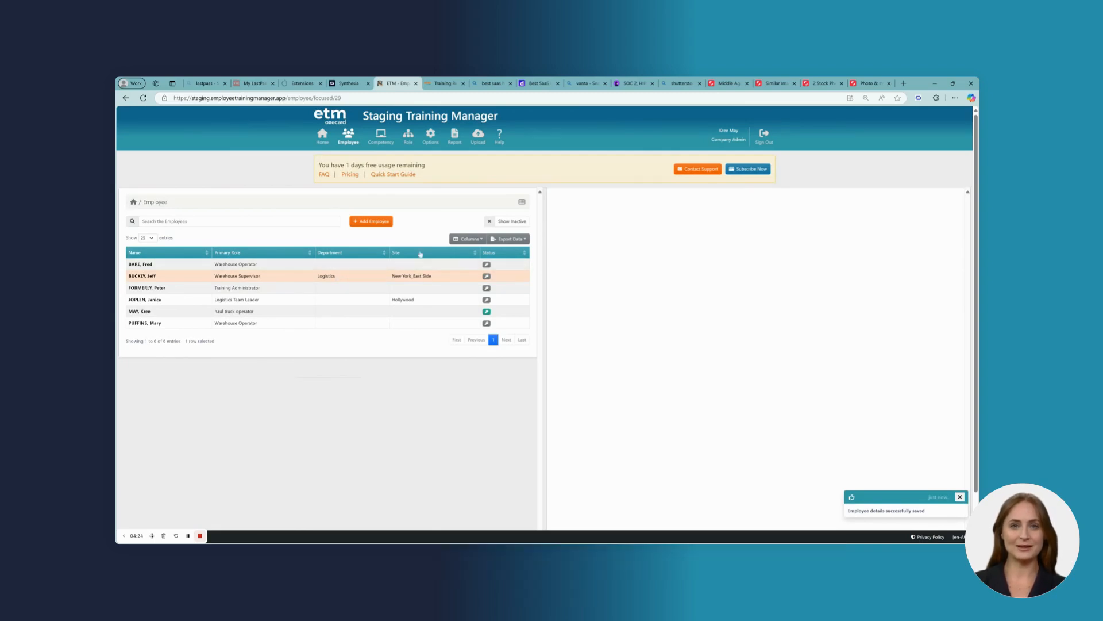
Step: Hide the Department column in the employee list while keeping the Site column displayed
left_click(468, 238)
left_click(469, 260)
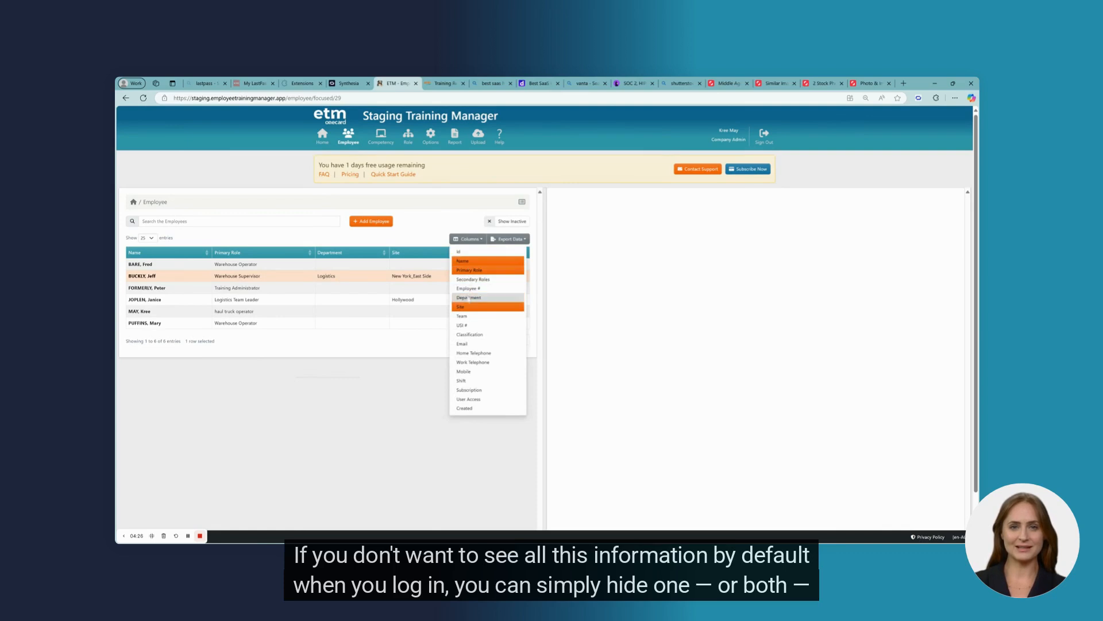
left_click(466, 307)
left_click(468, 297)
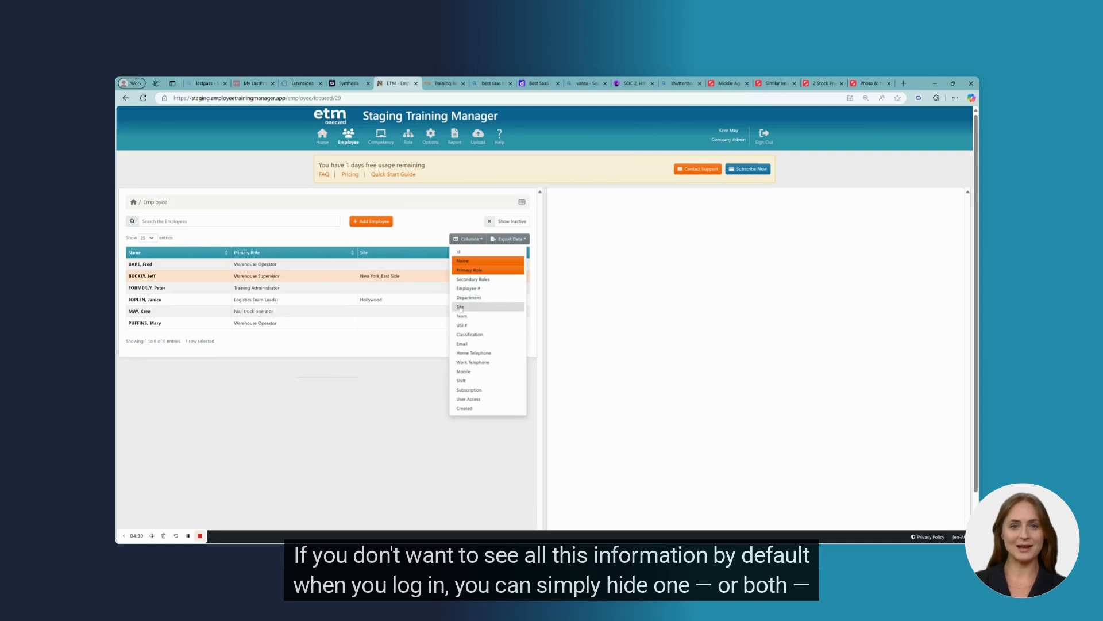
left_click(460, 307)
left_click(461, 307)
left_click(396, 345)
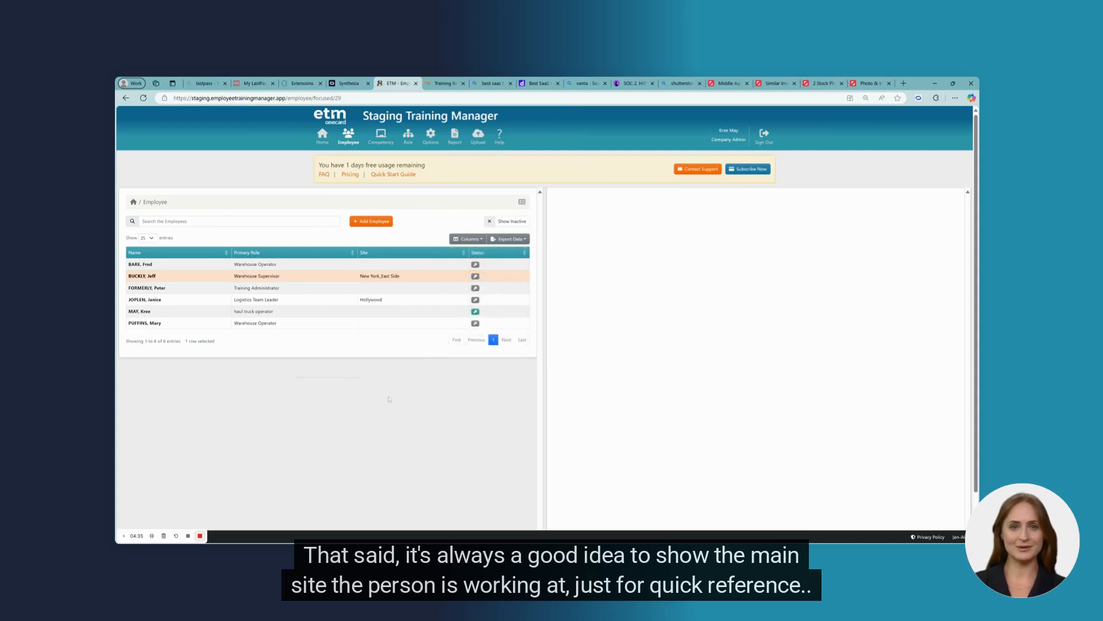